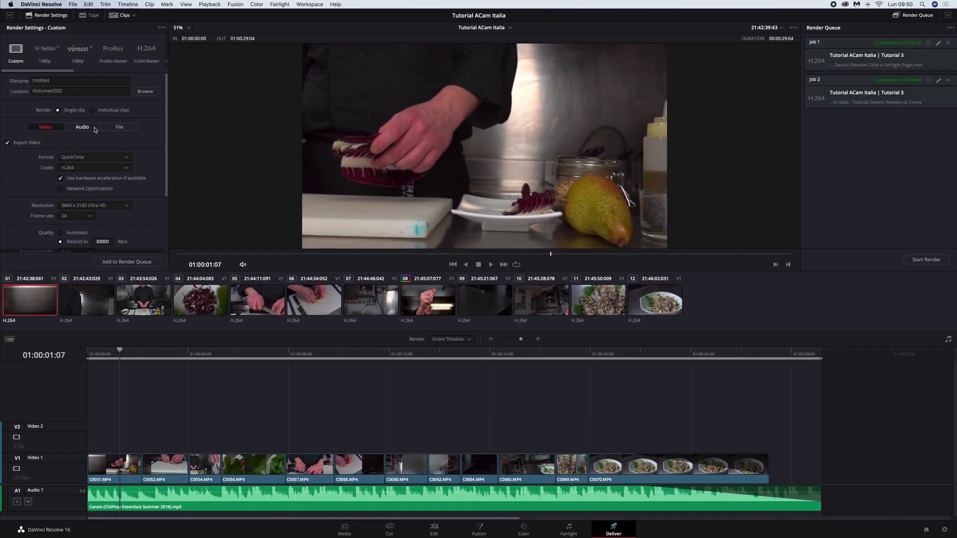
# Expand Render Settings to full height, choose the YouTube 1080p preset, and name the file Tutorial ACam.
pyautogui.click(10, 16)
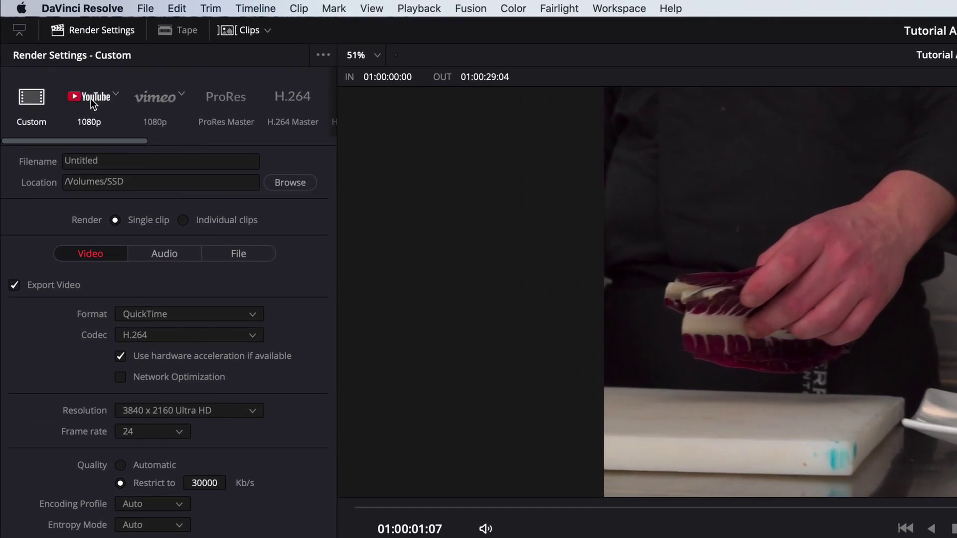
pyautogui.click(45, 50)
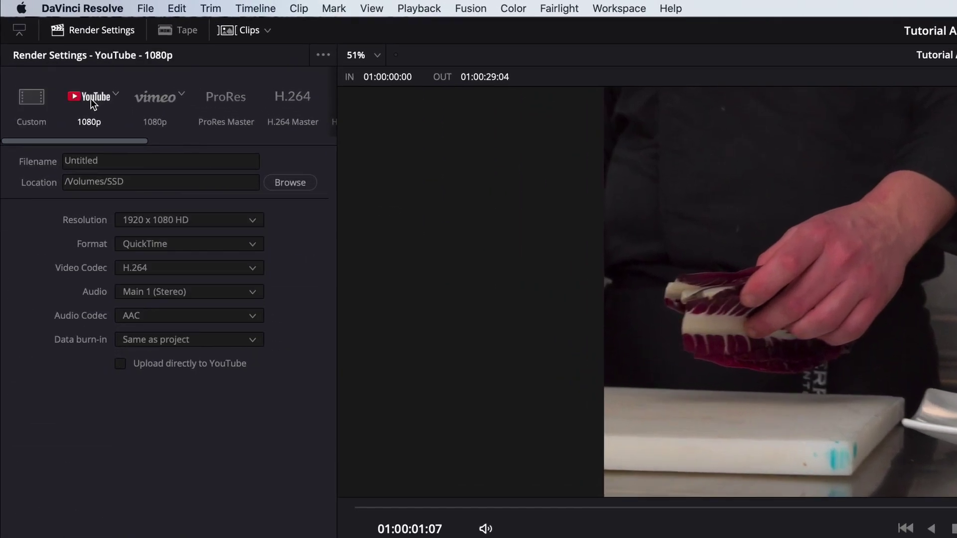
pyautogui.click(80, 161)
pyautogui.write('Tuto')
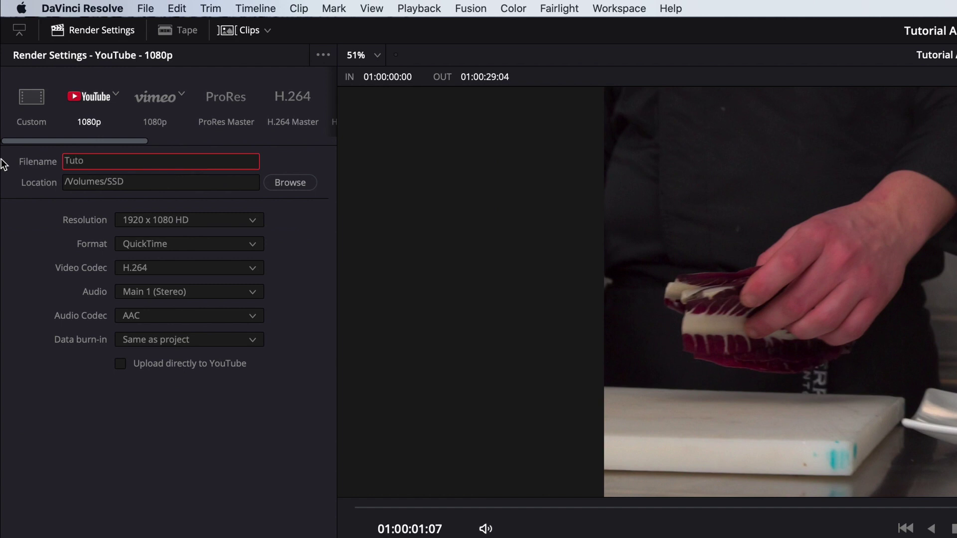
pyautogui.write('rial A C')
pyautogui.press('BackSpace')
pyautogui.press('BackSpace')
pyautogui.write('Cam')
pyautogui.click(250, 222)
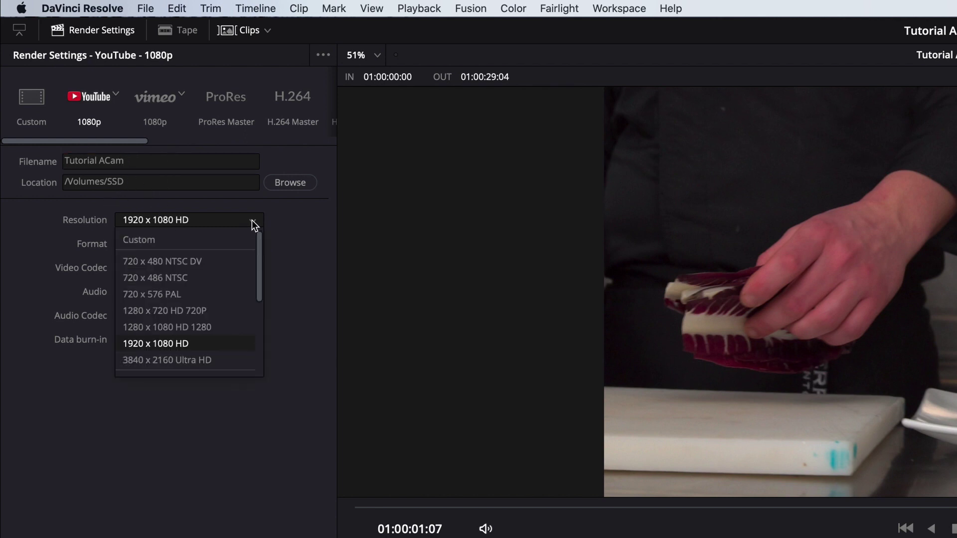
pyautogui.click(252, 221)
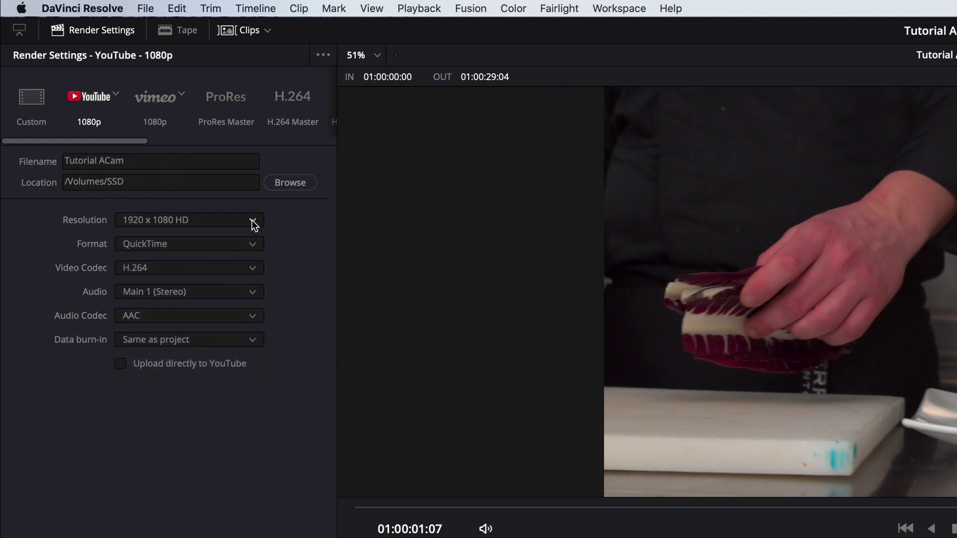
pyautogui.click(251, 245)
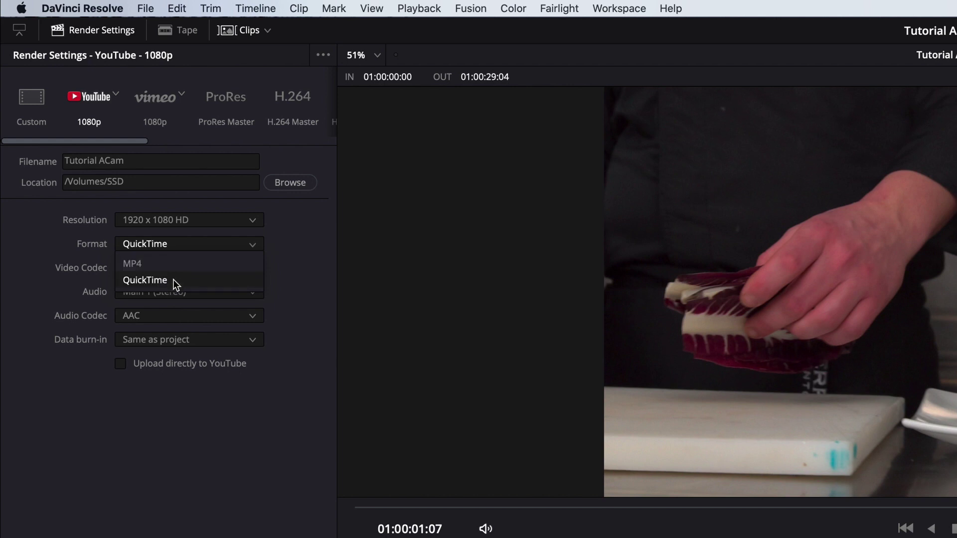
pyautogui.click(172, 279)
pyautogui.click(252, 269)
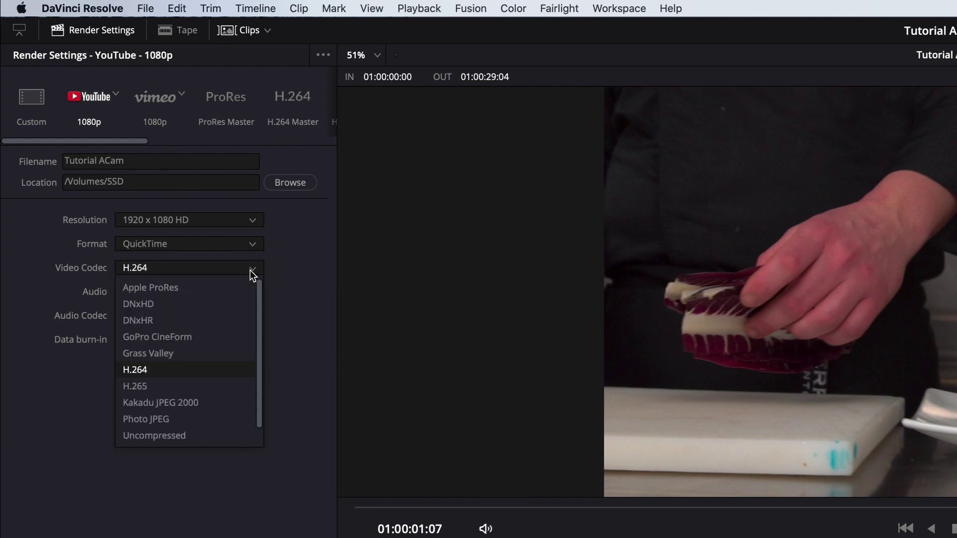
pyautogui.click(249, 270)
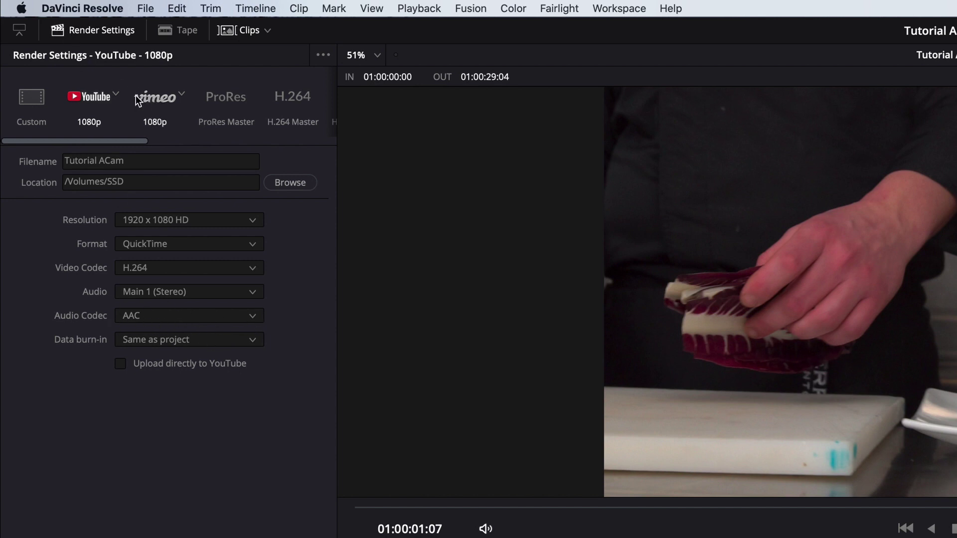
pyautogui.click(120, 364)
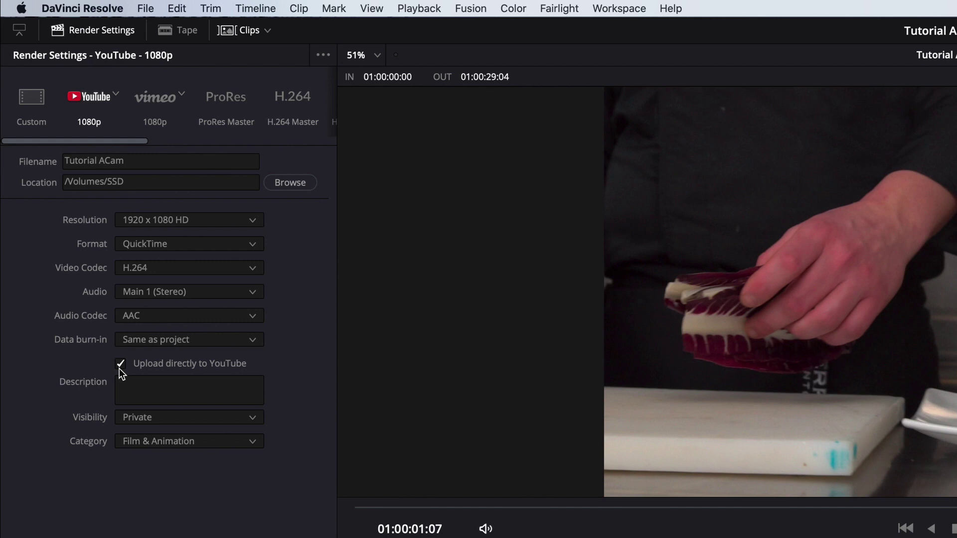
pyautogui.click(119, 367)
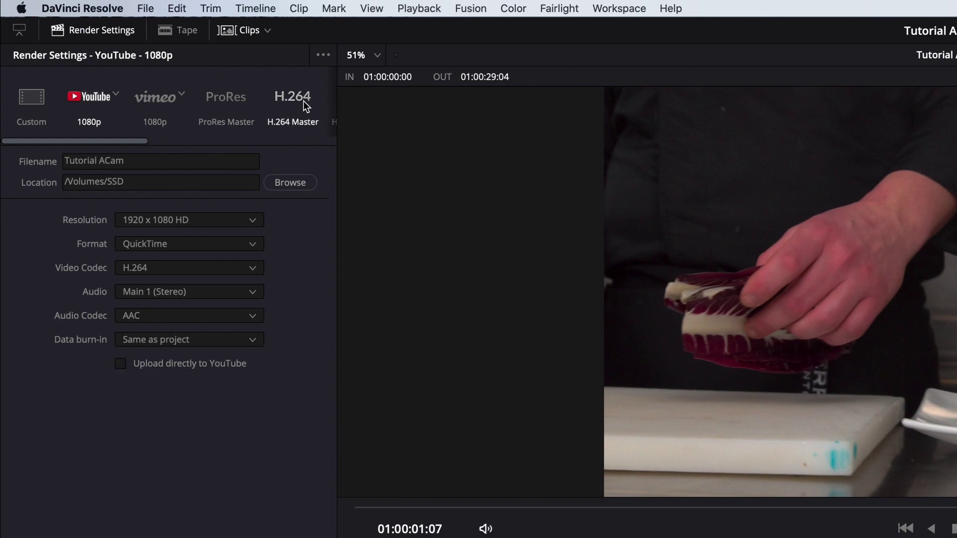
# Switch to the H.264 Master preset (QuickTime H.264, 3840 x 2160 Ultra HD, 24 fps).
pyautogui.click(285, 110)
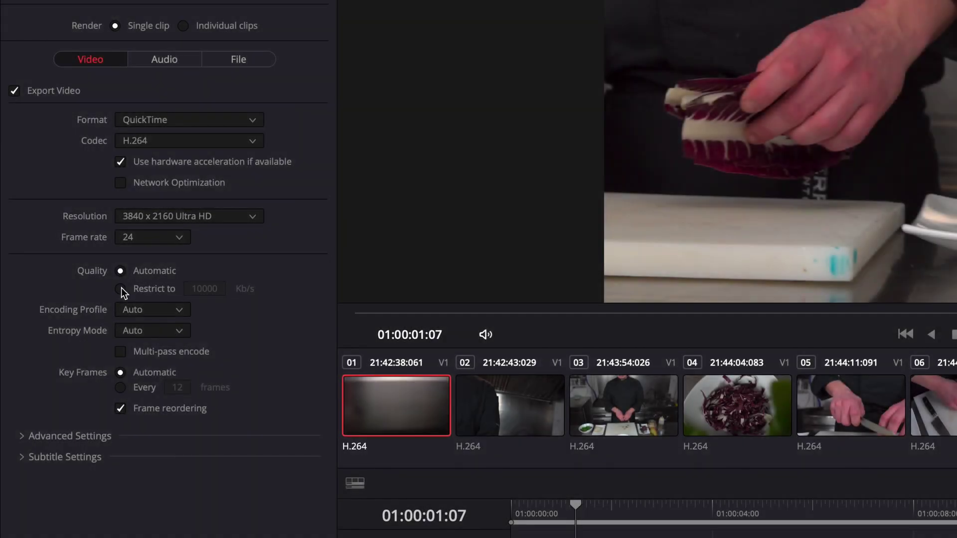
# Change Quality from automatic to Restrict to, with the bitrate limit raised to 12782 Kb/s.
pyautogui.click(121, 288)
pyautogui.write('10118')
pyautogui.moveTo(204, 288); pyautogui.dragTo(230, 288)
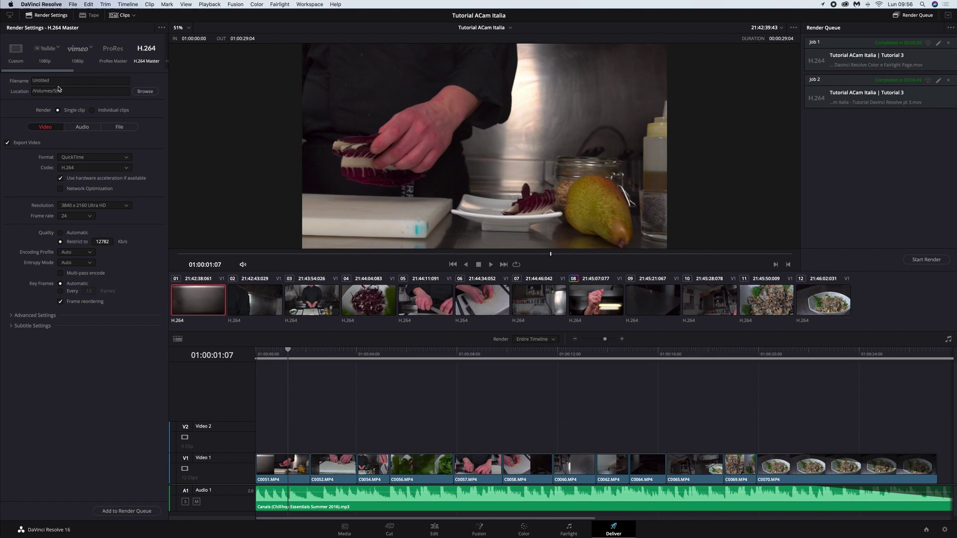
# Queue a Tutorial ACam job at 1920 x 1080 HD with an 8000 Kb/s bitrate limit.
pyautogui.doubleClick(59, 81)
pyautogui.write('T')
pyautogui.write('uto')
pyautogui.click(120, 206)
pyautogui.click(93, 236)
pyautogui.click(108, 241)
pyautogui.press('BackSpace')
pyautogui.press('BackSpace')
pyautogui.press('BackSpace')
pyautogui.write('8000')
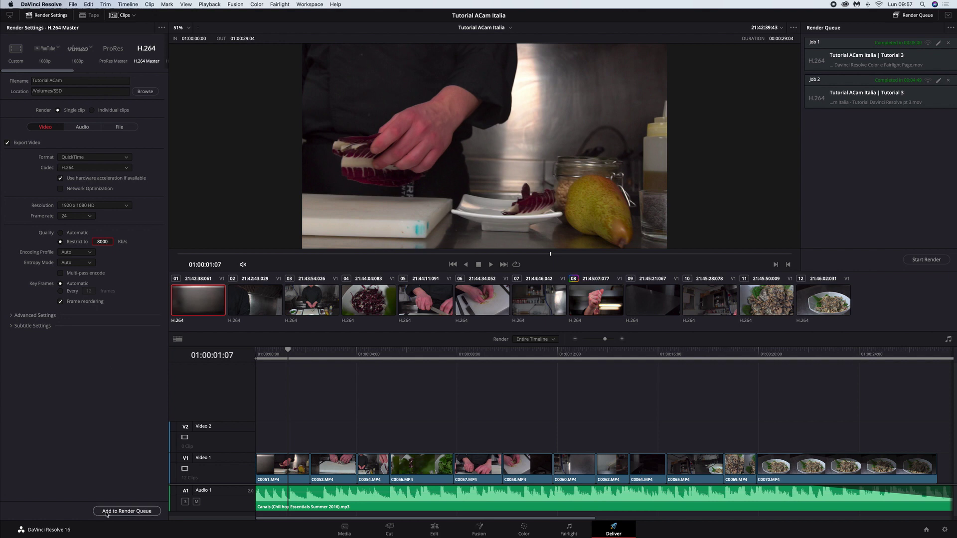
pyautogui.click(127, 510)
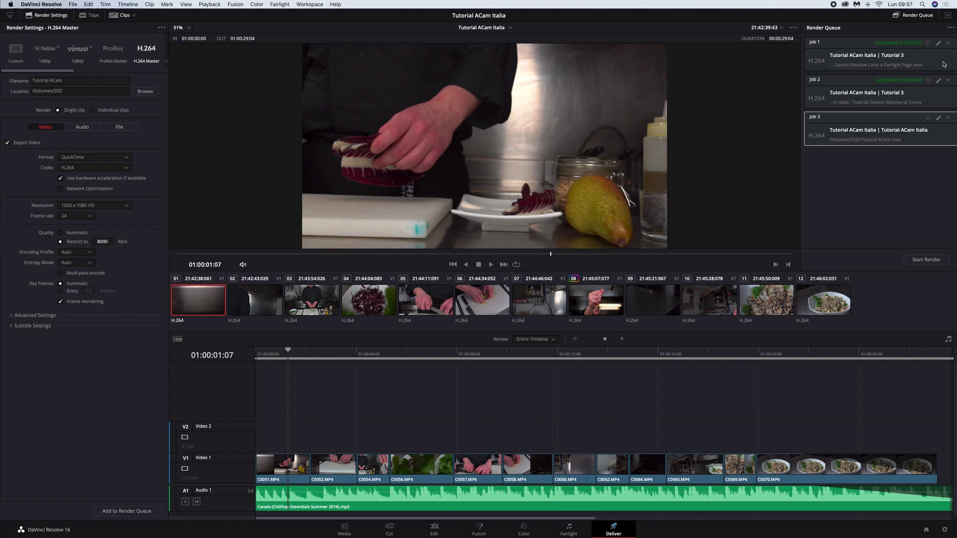
# Clear finished jobs, queue a 3840 x 2160 Ultra HD 50000 Kb/s job, then render individual clips.
pyautogui.click(949, 44)
pyautogui.click(948, 43)
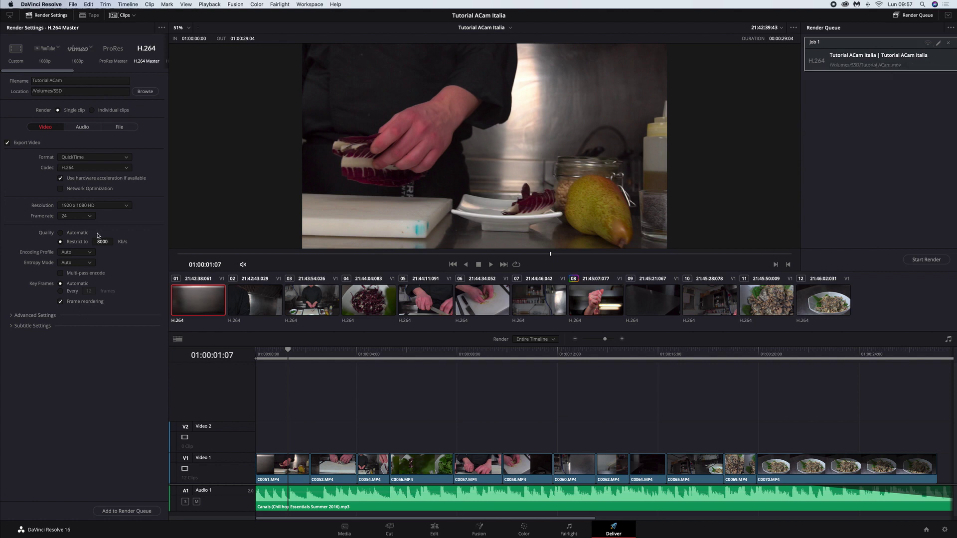
pyautogui.click(112, 205)
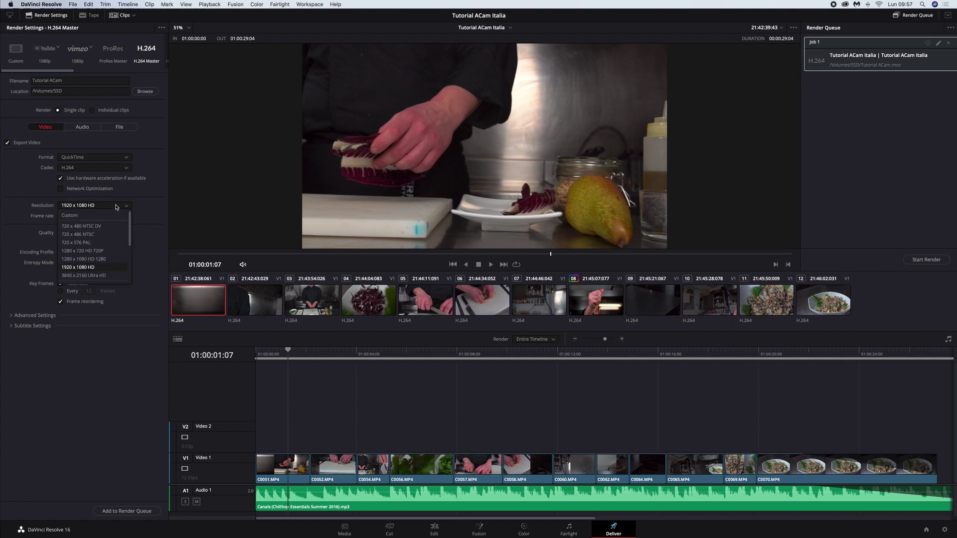
pyautogui.click(98, 276)
pyautogui.click(107, 241)
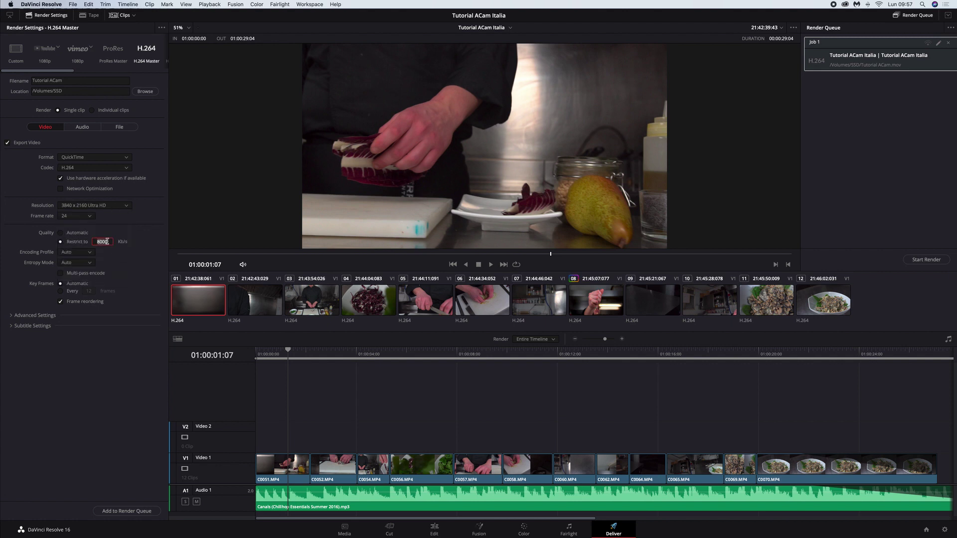
pyautogui.write('50')
pyautogui.write('0')
pyautogui.click(128, 511)
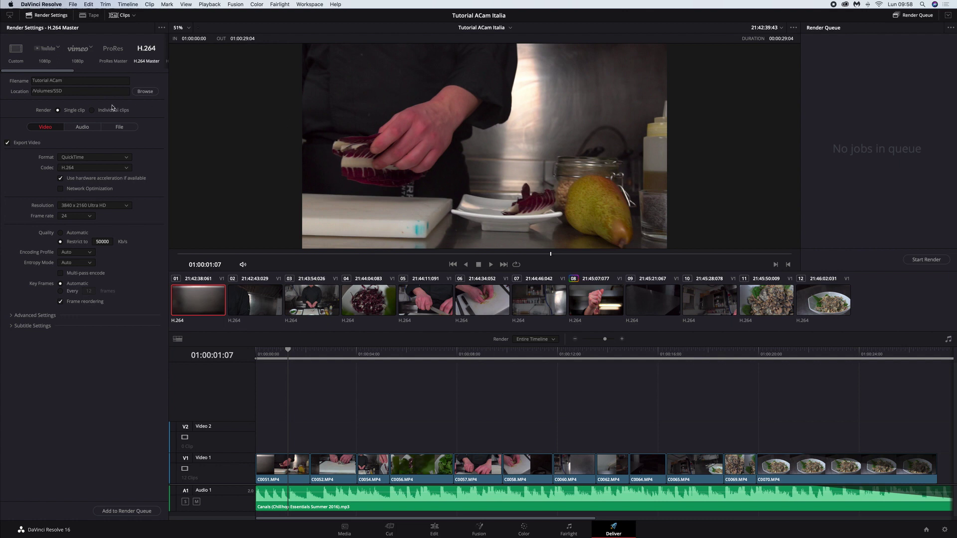
pyautogui.click(92, 111)
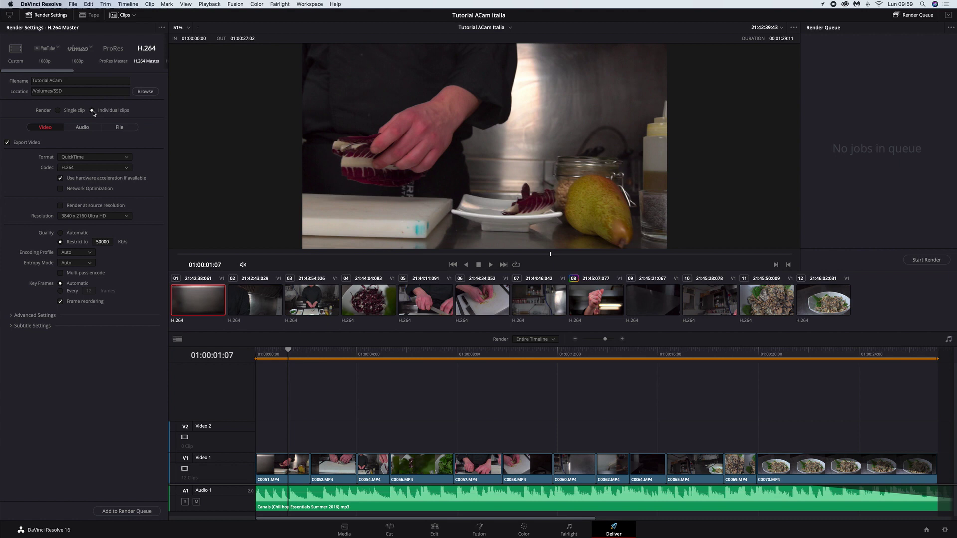
# Set Render back to Single clip covering the whole timeline.
pyautogui.click(58, 111)
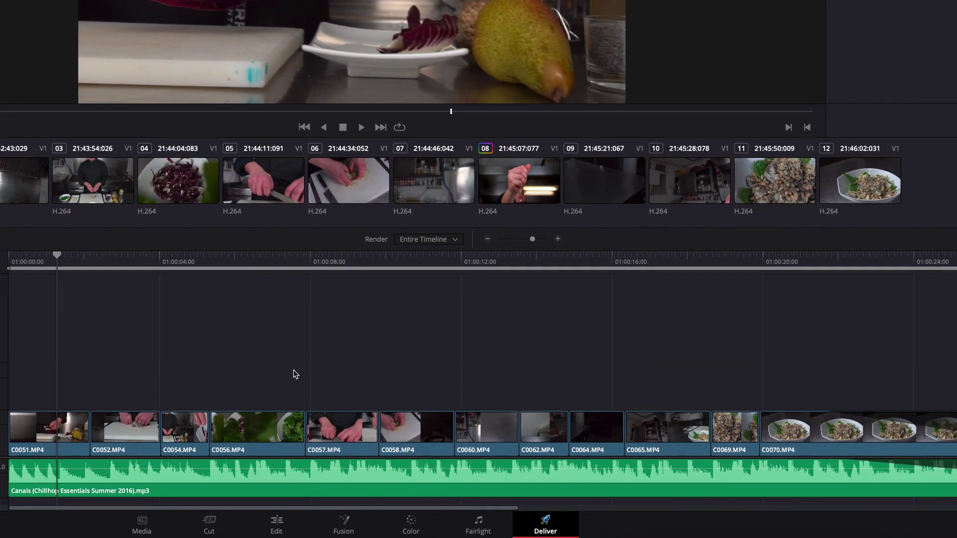
# Mark an In/Out render range from 01:00:00:00 to 01:00:16:08.
pyautogui.moveTo(26, 260); pyautogui.dragTo(7, 265)
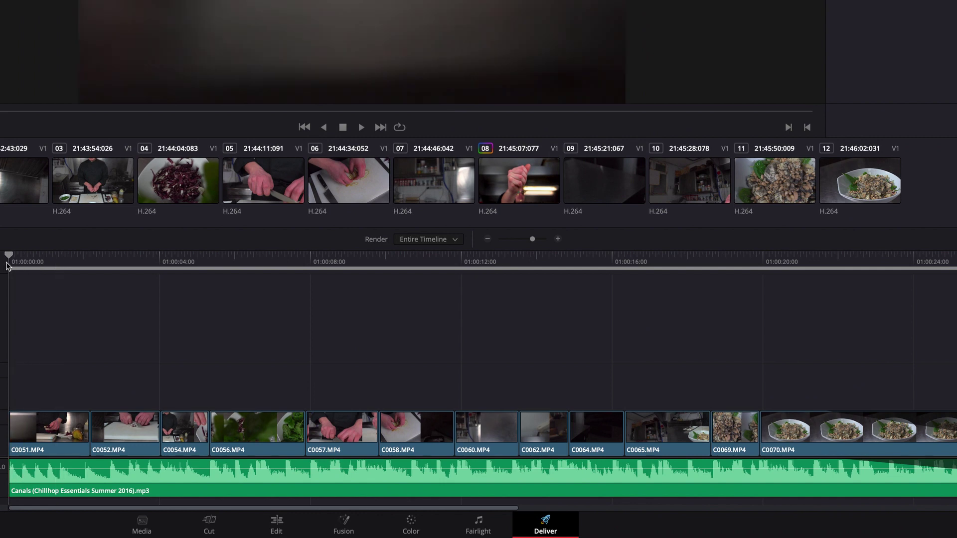
pyautogui.press('i')
pyautogui.moveTo(95, 263); pyautogui.dragTo(619, 282)
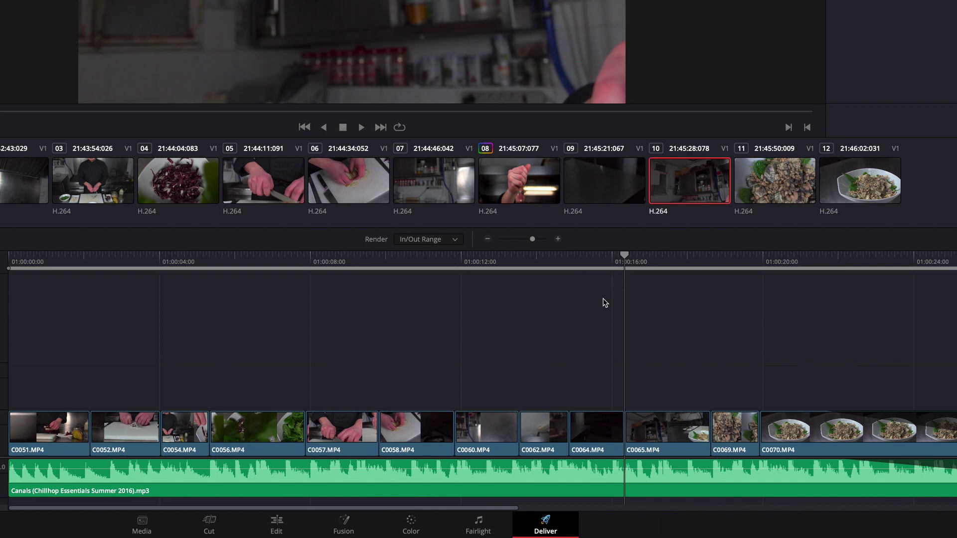
pyautogui.press('o')
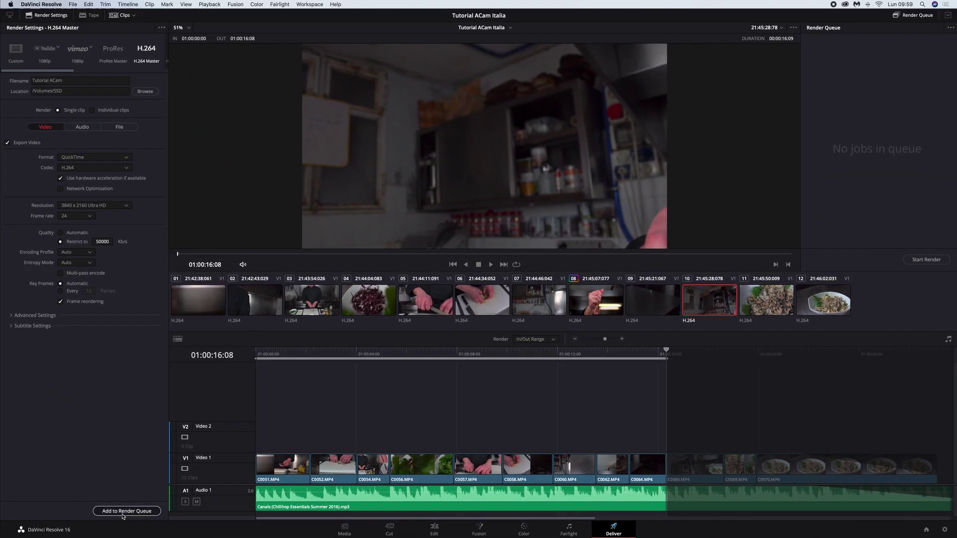
# Queue the first range as Job 1 and set a new In point at 01:00:11:20.
pyautogui.click(122, 514)
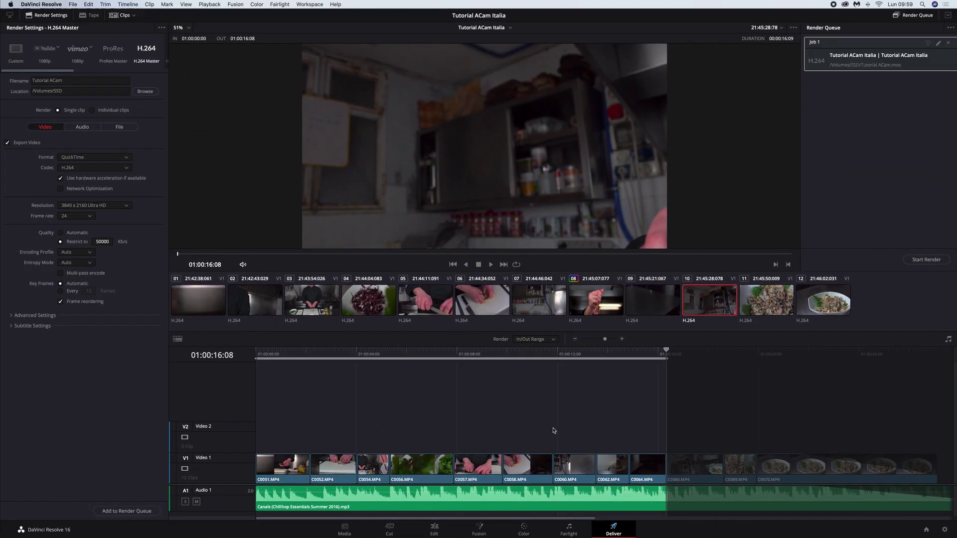
pyautogui.hscroll(5, 622, 418)
pyautogui.hscroll(-1, 622, 419)
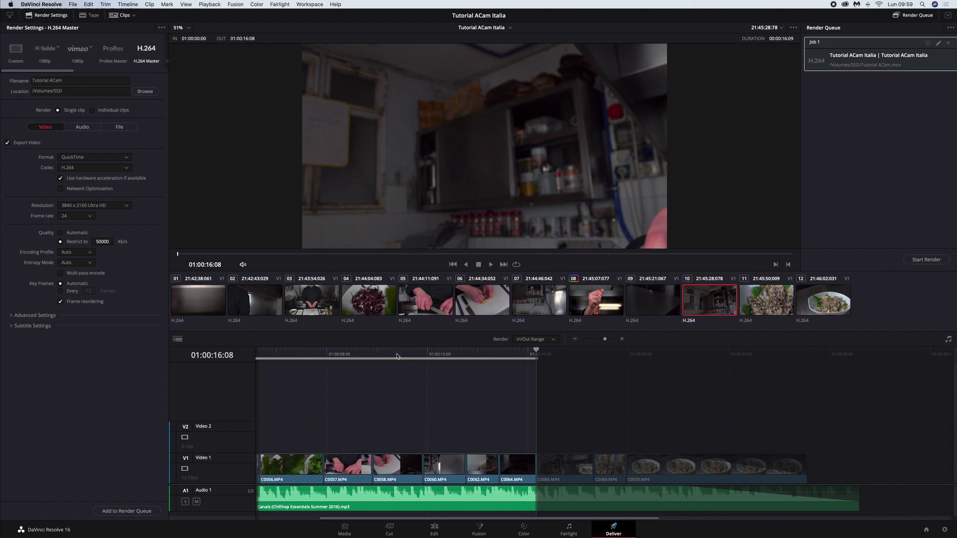
pyautogui.click(423, 354)
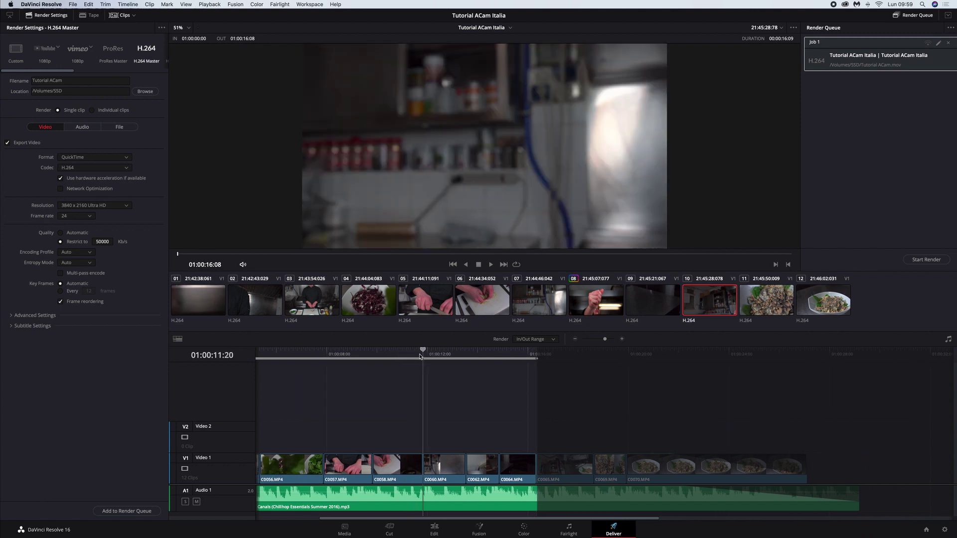
pyautogui.press('i')
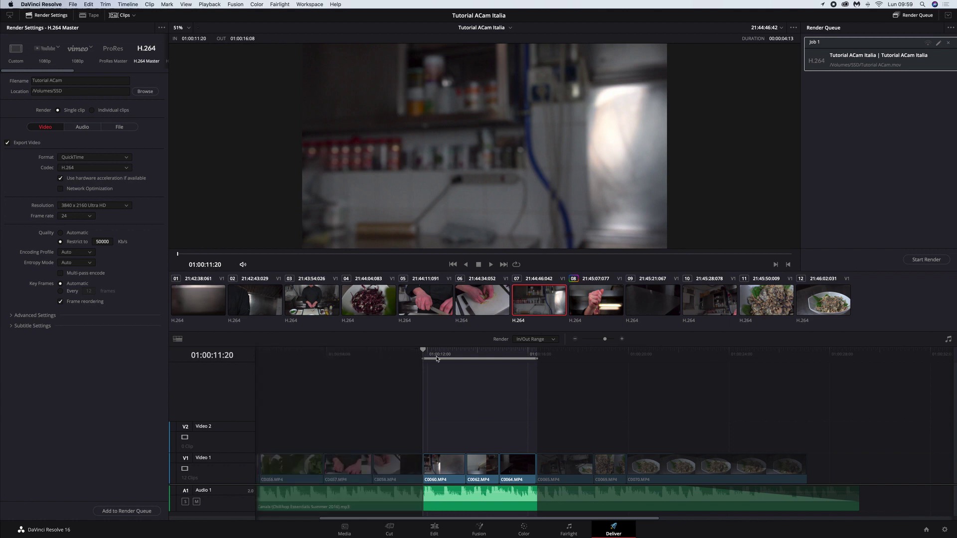
# Set the Out point at 01:00:26:13 and queue this second range.
pyautogui.moveTo(643, 354); pyautogui.dragTo(734, 355)
pyautogui.click(793, 371)
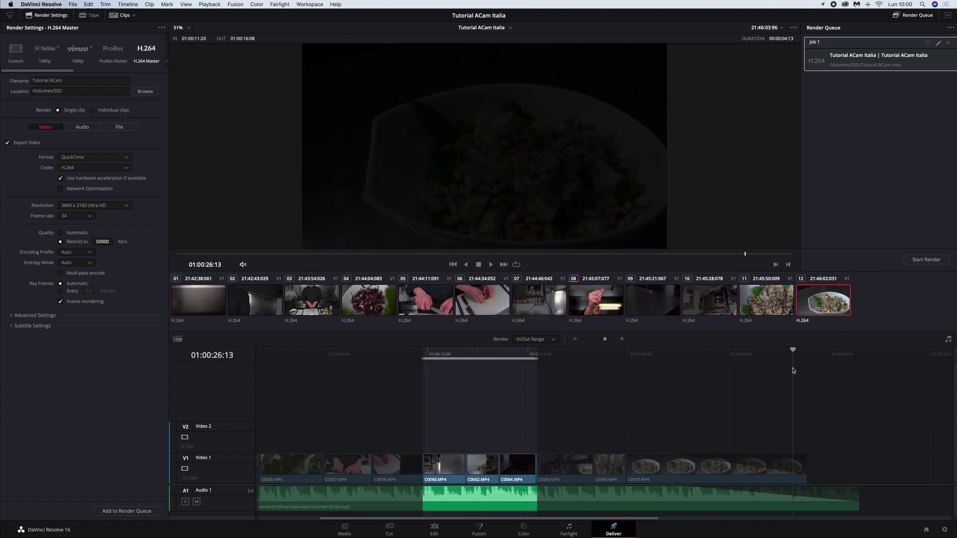
pyautogui.press('o')
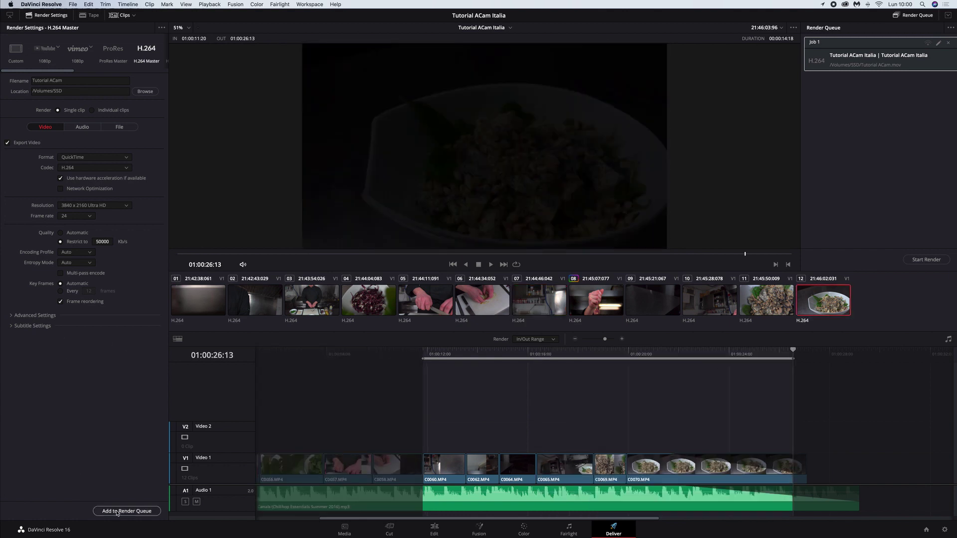
pyautogui.click(118, 512)
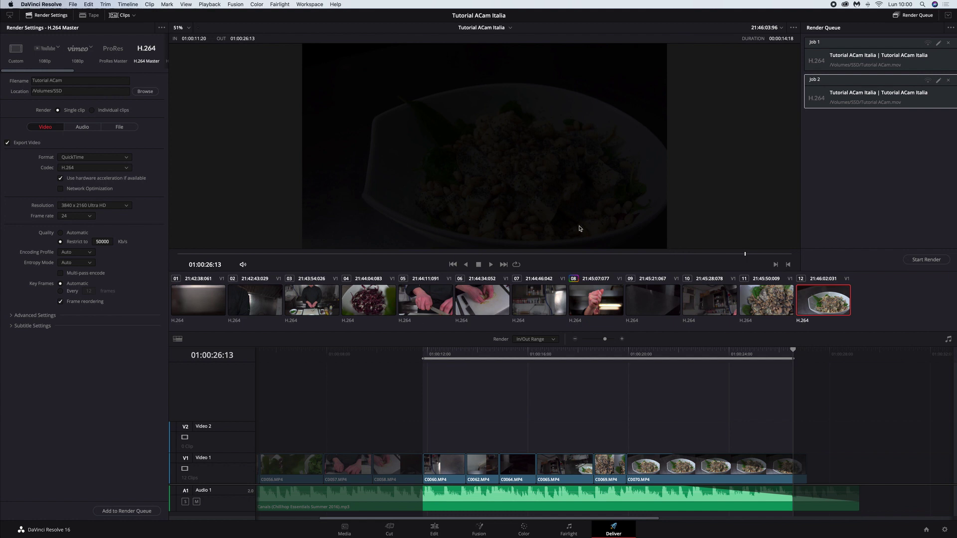
# Switch to the Tutorial 2 timeline and queue its entire length as Job 3.
pyautogui.click(511, 28)
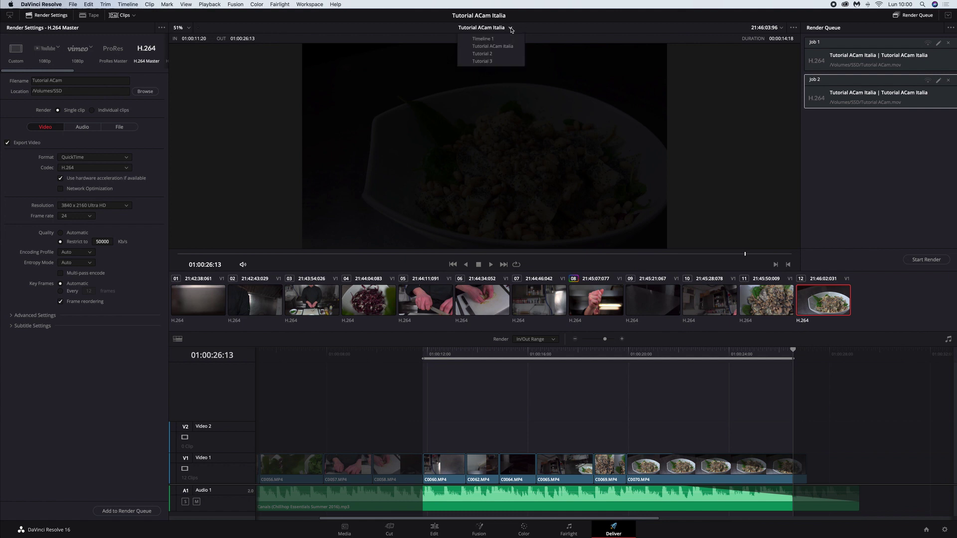
pyautogui.click(481, 54)
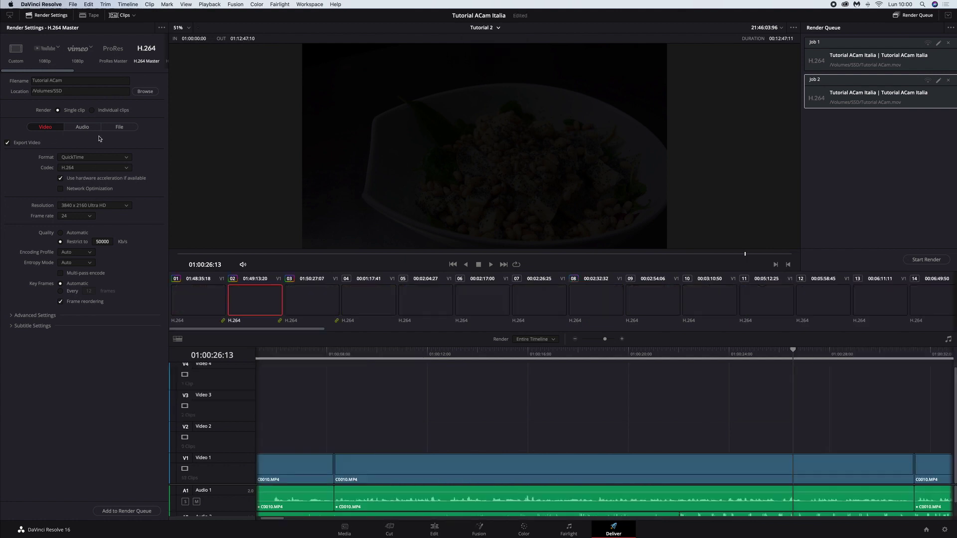
pyautogui.click(125, 513)
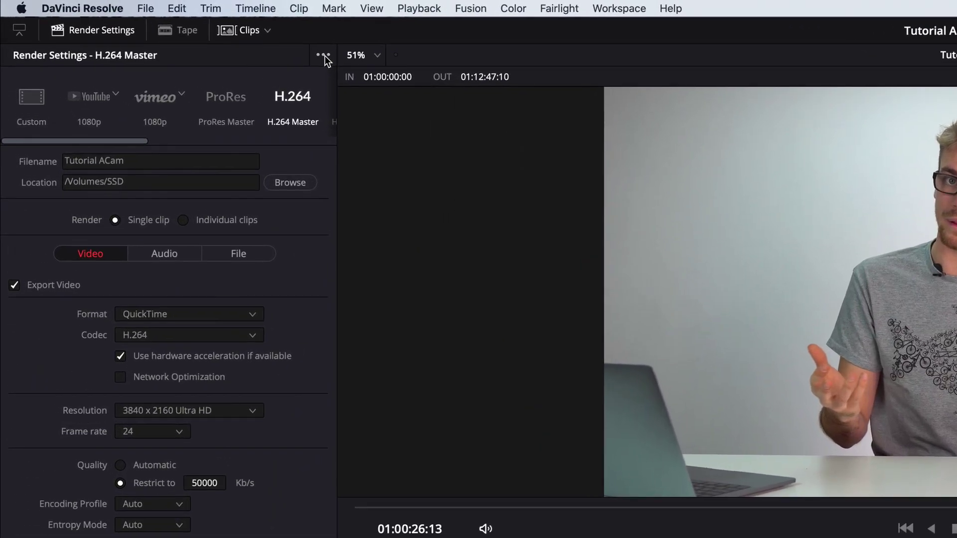
# Save the current H.264 Master render settings as a new preset named ACam.
pyautogui.click(162, 28)
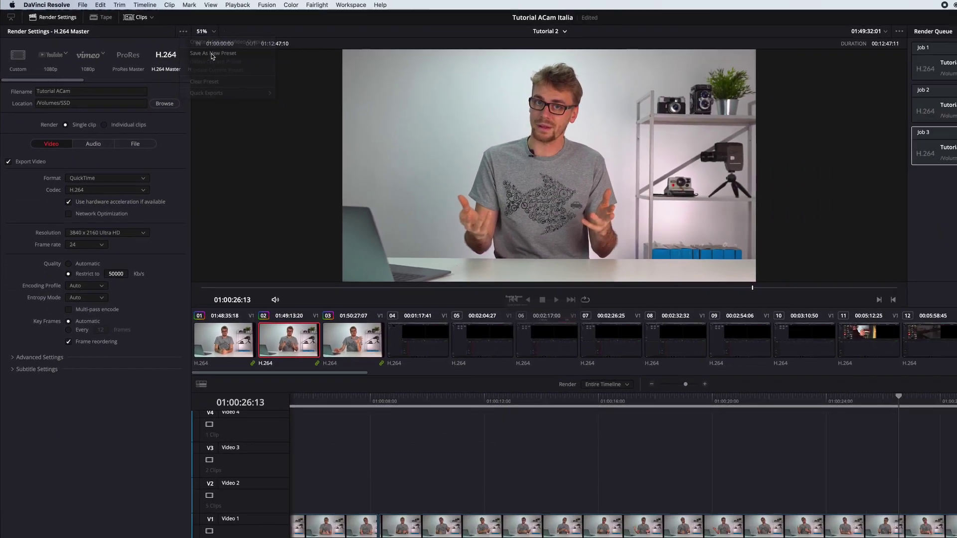
pyautogui.click(262, 66)
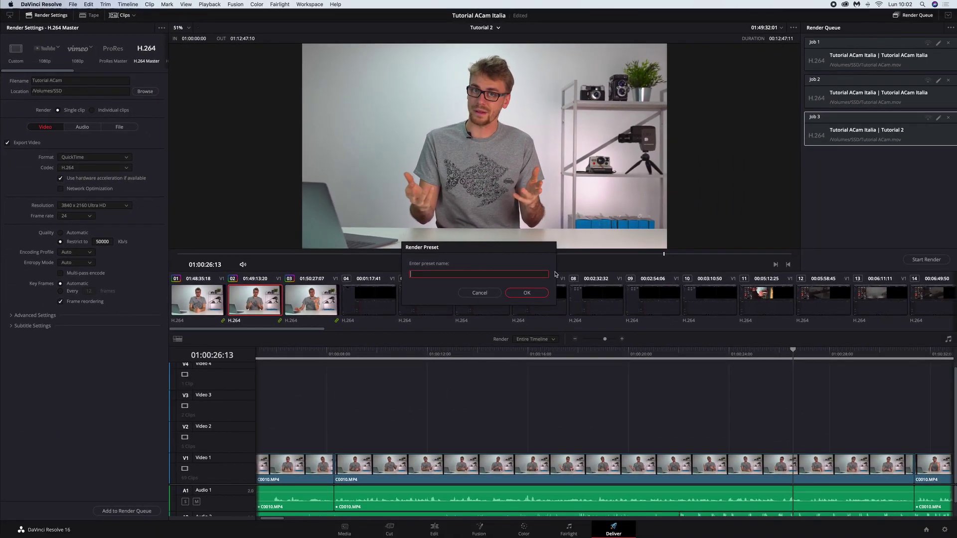
pyautogui.write('ACam')
pyautogui.click(526, 293)
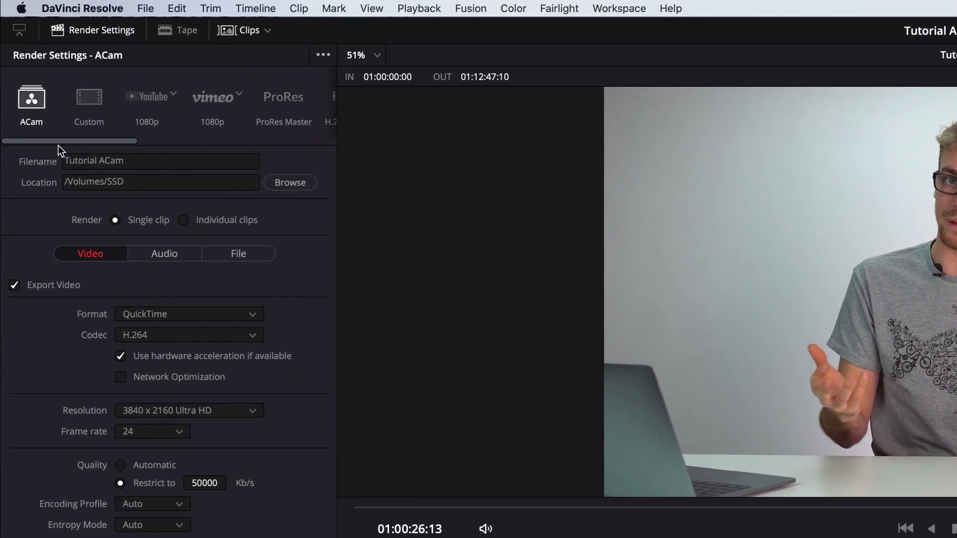
pyautogui.click(88, 100)
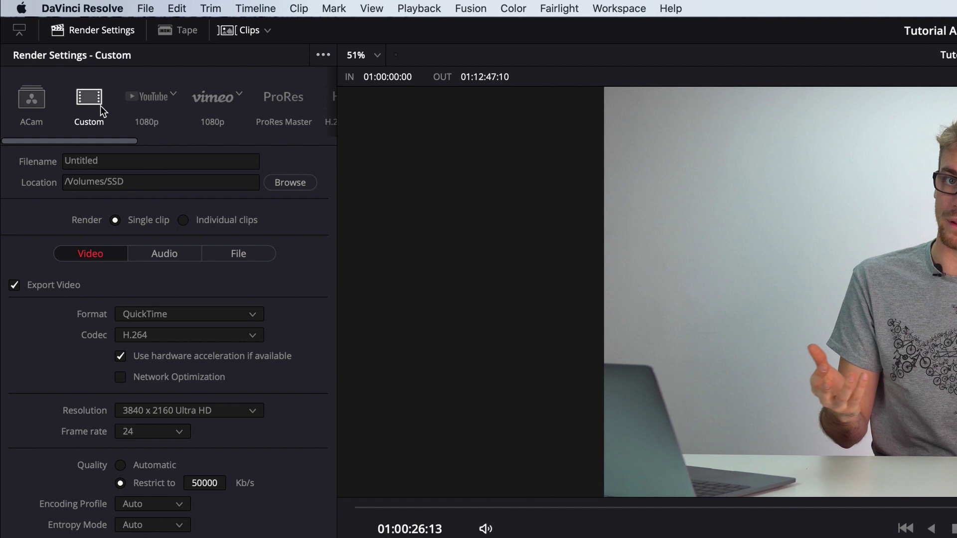
pyautogui.click(28, 97)
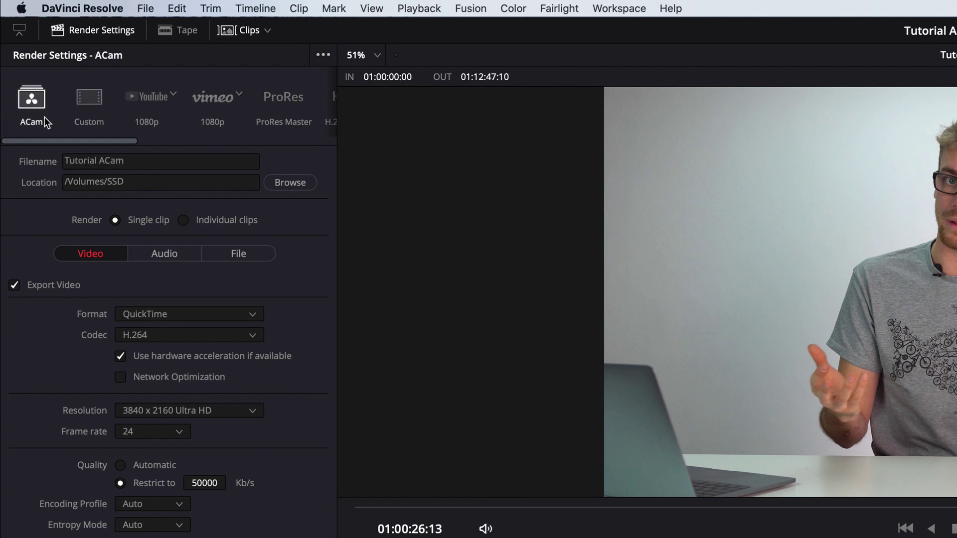